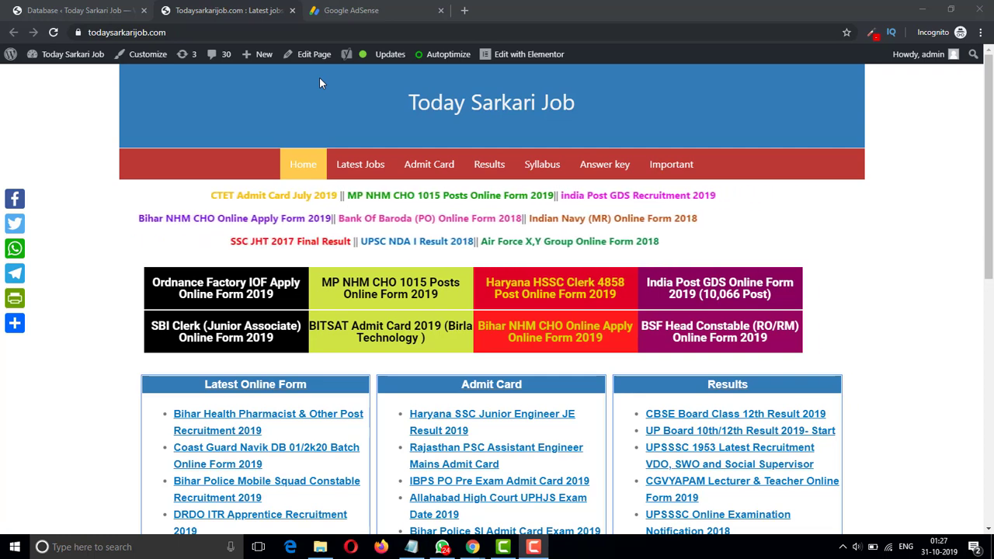
Look over the AdSense Sites page and the Today Sarkari Job homepage down to its footer links, and reload the homepage
{"action": "left_click", "coordinate": [361, 8]}
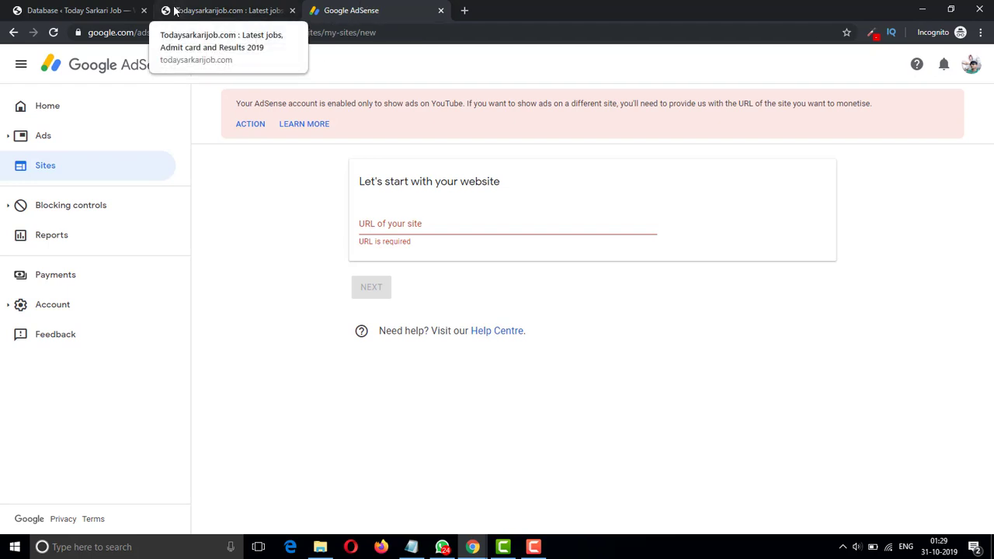
{"action": "left_click", "coordinate": [243, 10]}
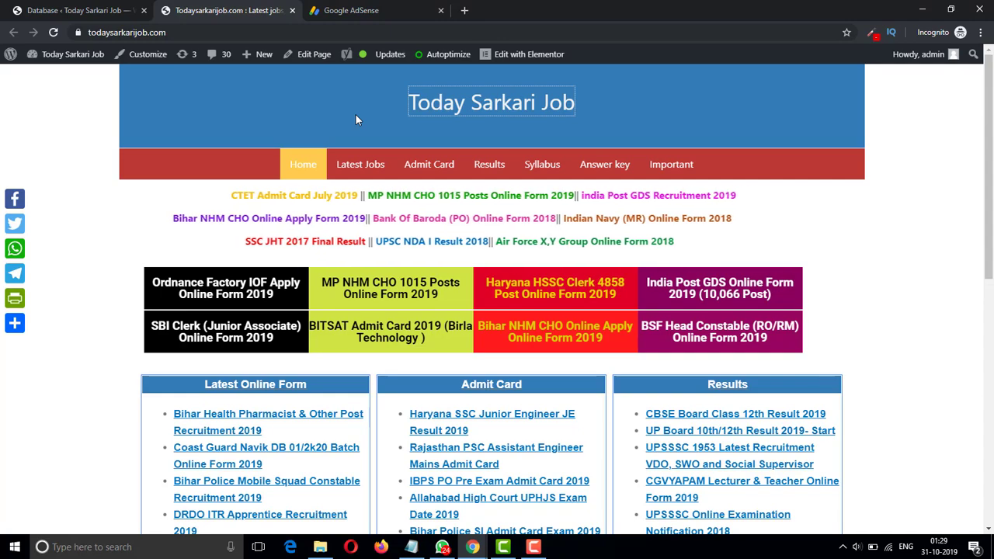
{"action": "scroll", "coordinate": [356, 118], "scroll_direction": "down", "scroll_amount": 2}
{"action": "scroll", "coordinate": [355, 114], "scroll_direction": "down", "scroll_amount": 5}
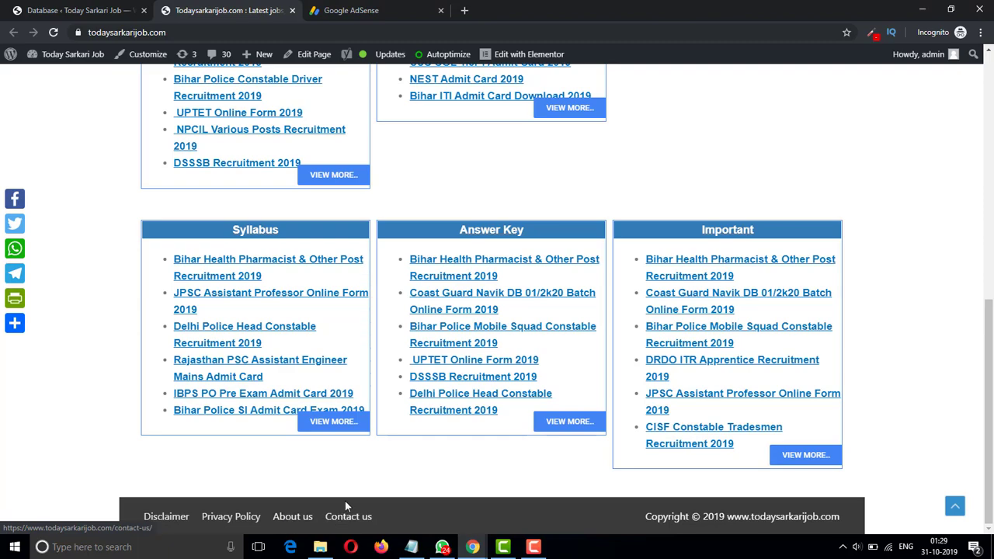
{"action": "scroll", "coordinate": [282, 308], "scroll_direction": "up", "scroll_amount": 4}
{"action": "scroll", "coordinate": [281, 309], "scroll_direction": "up", "scroll_amount": 3}
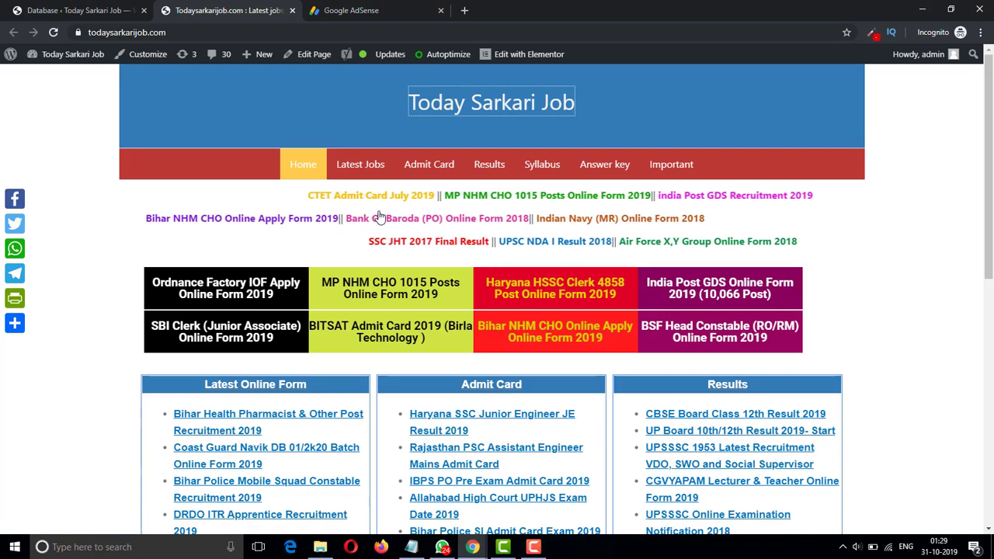
{"action": "left_click", "coordinate": [441, 121]}
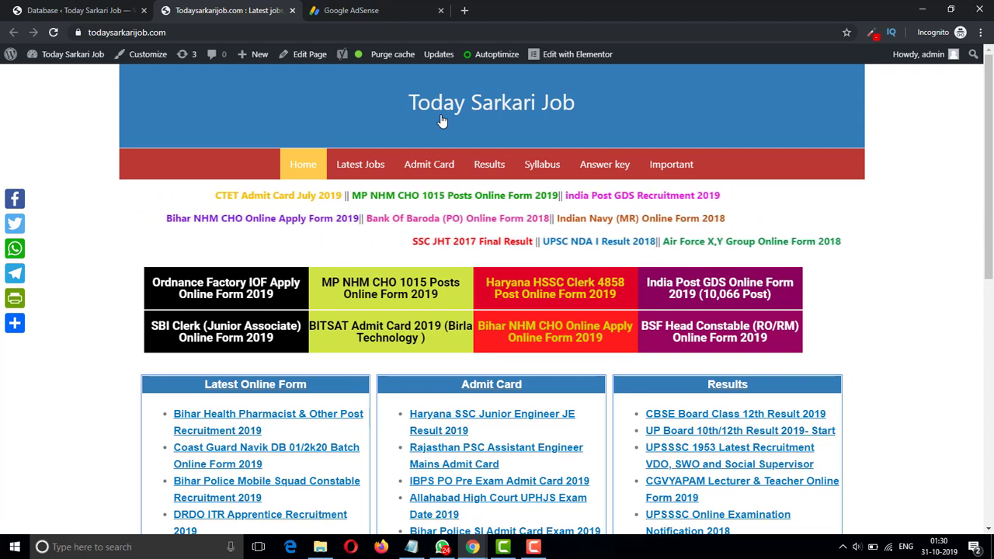
Open the WordPress dashboard of the Today Sarkari Job site
{"action": "mouse_move", "coordinate": [35, 56]}
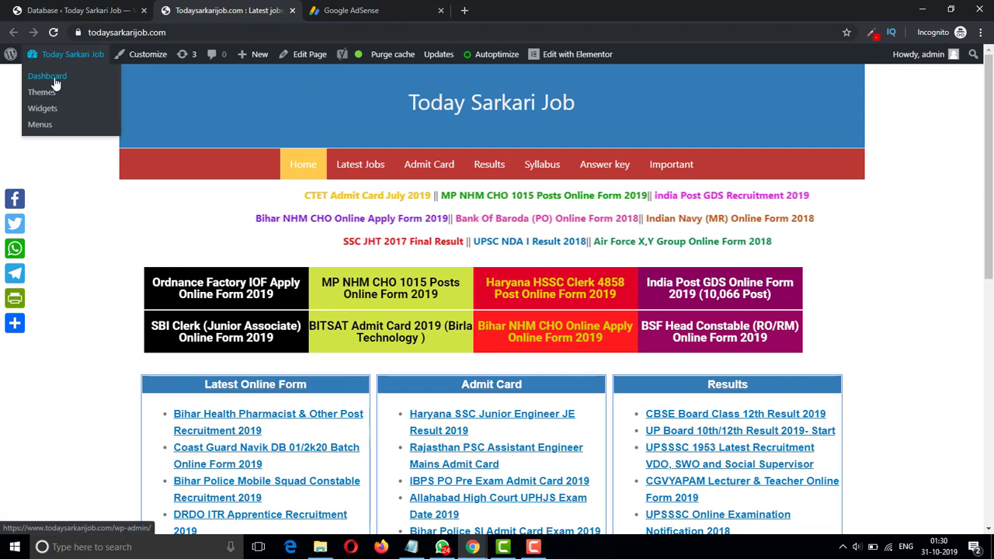
{"action": "left_click", "coordinate": [52, 79]}
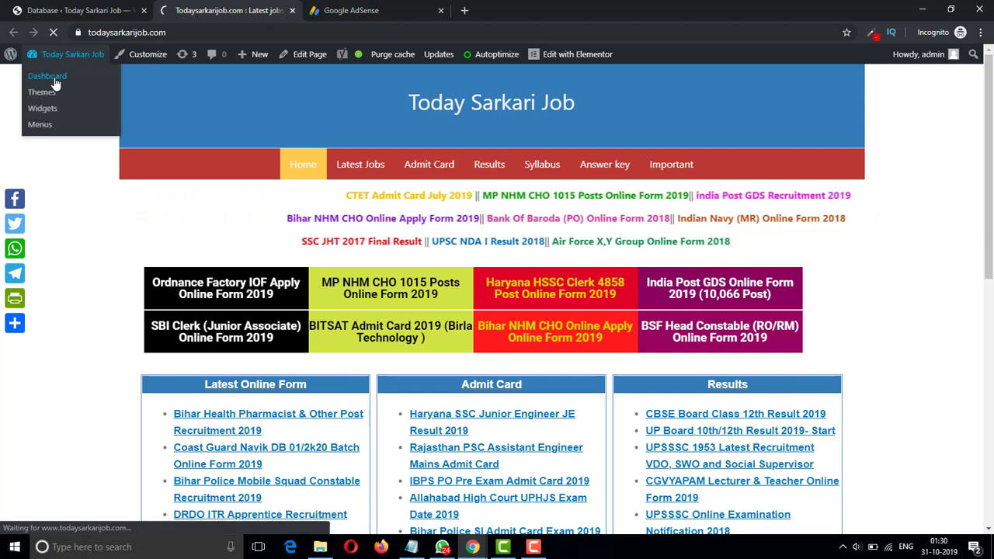
Switch to Google AdSense, read the account notice, and start adding a new site from the Sites list
{"action": "left_click", "coordinate": [402, 10]}
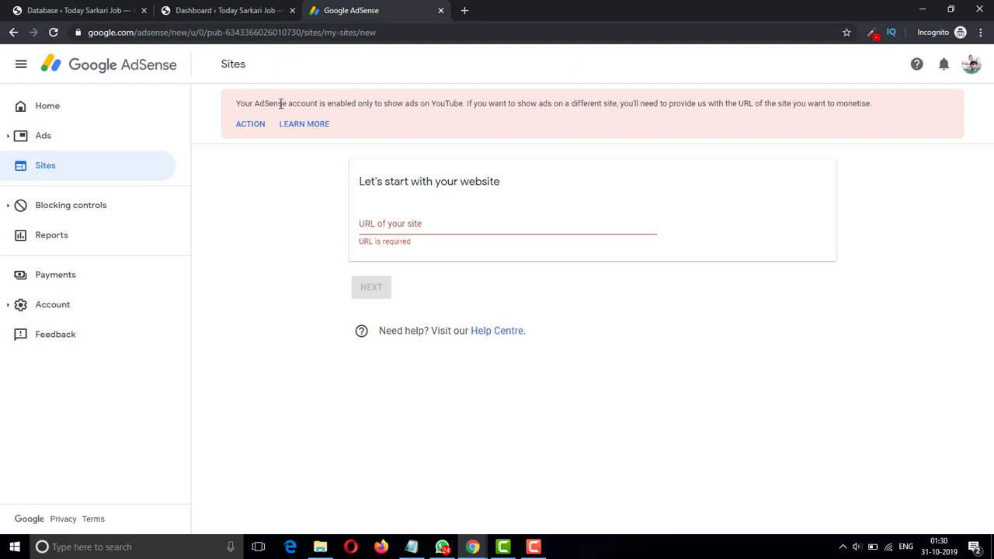
{"action": "left_click_drag", "start_coordinate": [278, 103], "coordinate": [392, 103]}
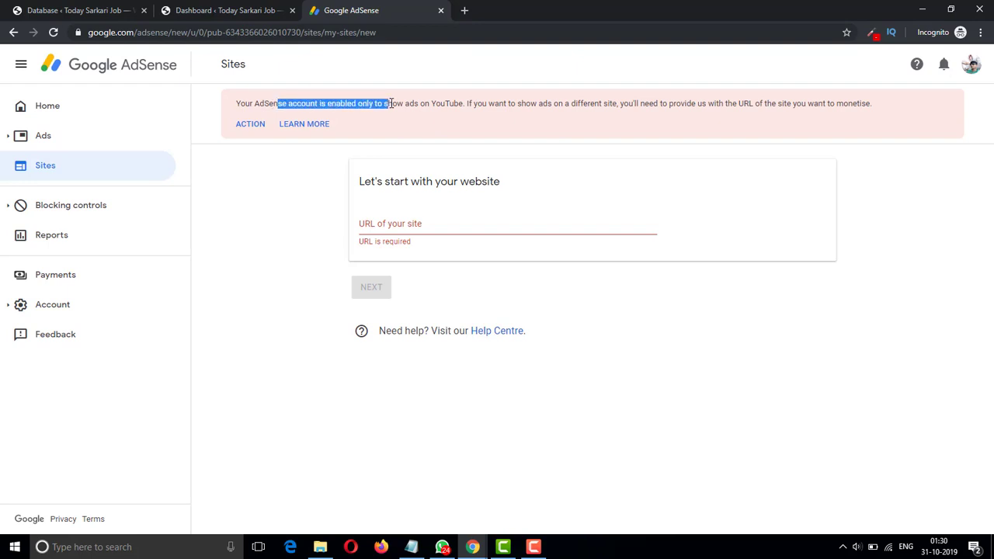
{"action": "left_click", "coordinate": [392, 103]}
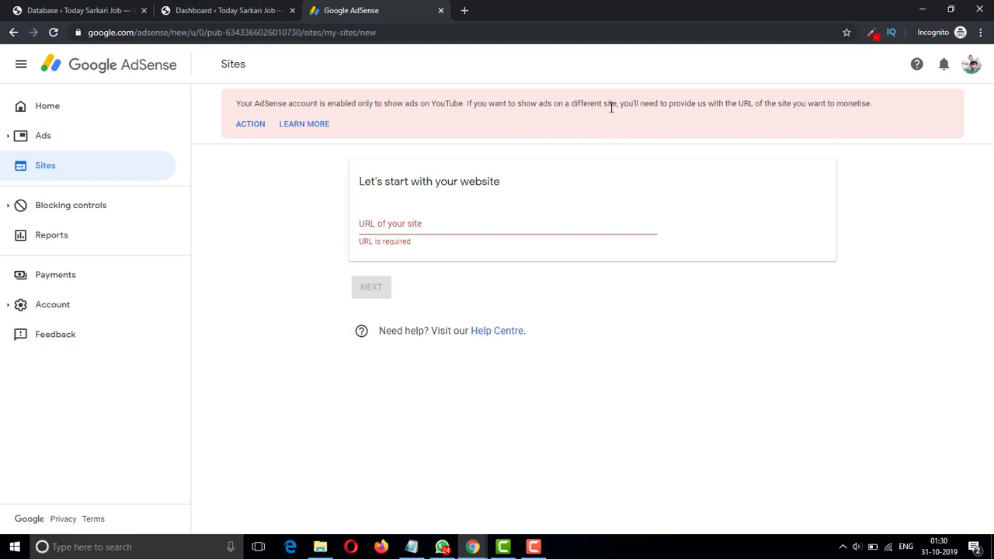
{"action": "left_click", "coordinate": [236, 134]}
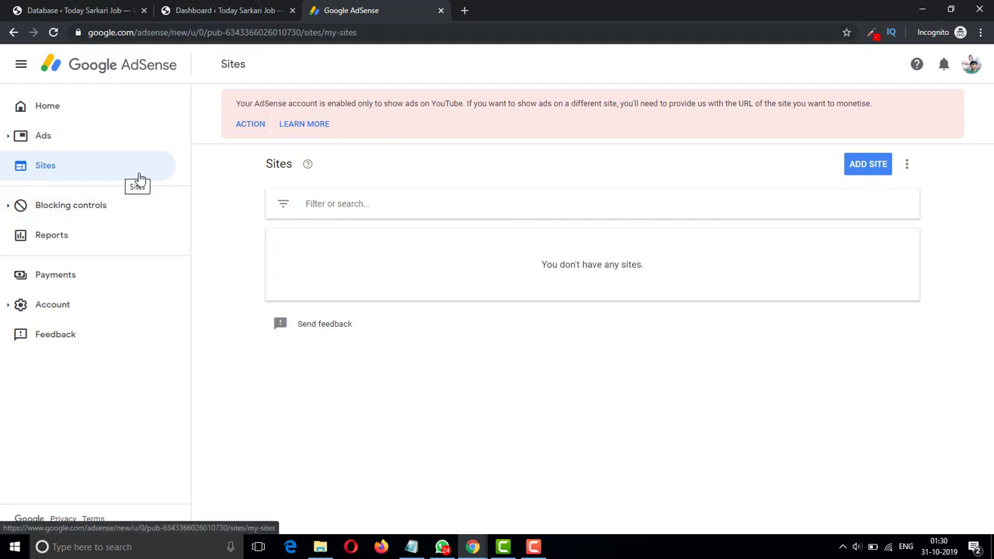
{"action": "left_click", "coordinate": [881, 166]}
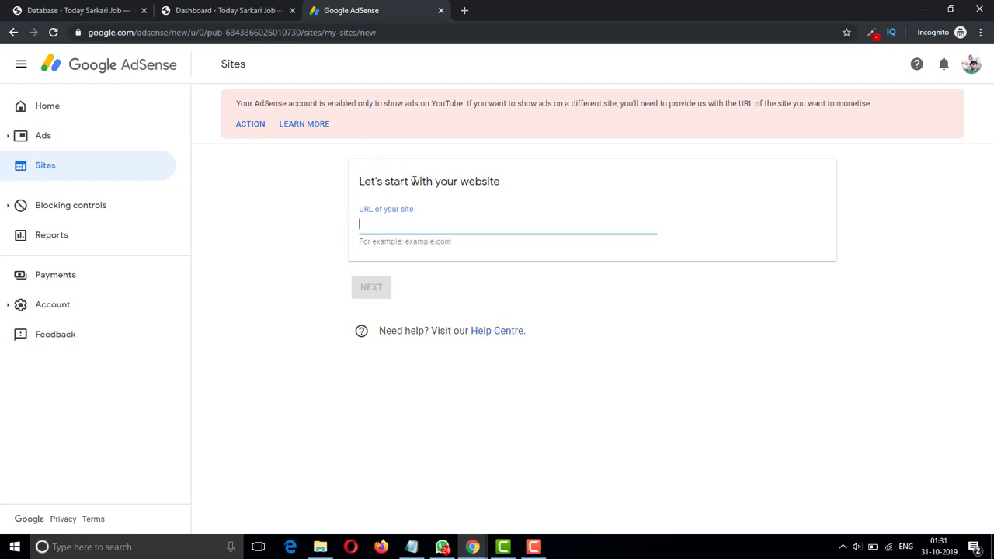
{"action": "left_click", "coordinate": [240, 4]}
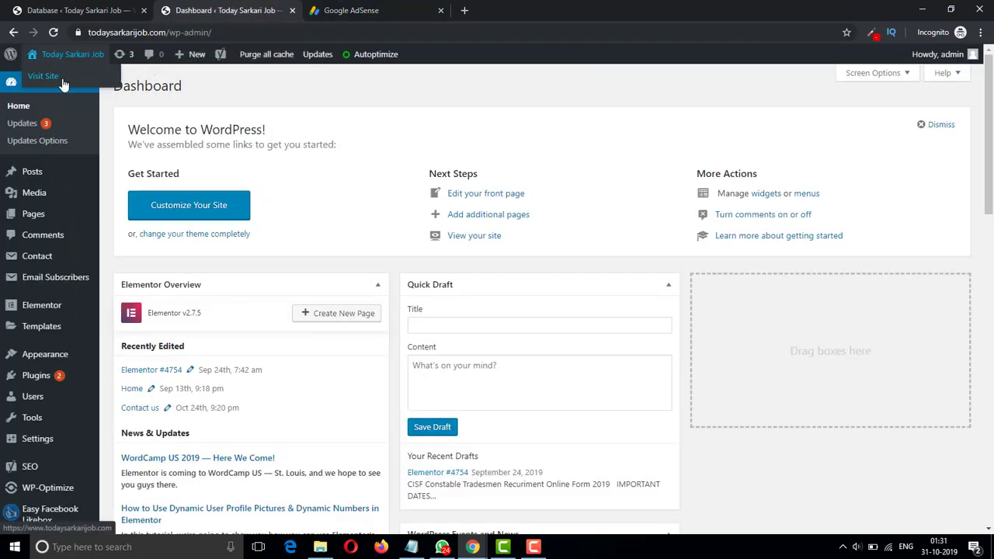
{"action": "right_click", "coordinate": [64, 81]}
{"action": "left_click", "coordinate": [160, 149]}
{"action": "left_click", "coordinate": [386, 7]}
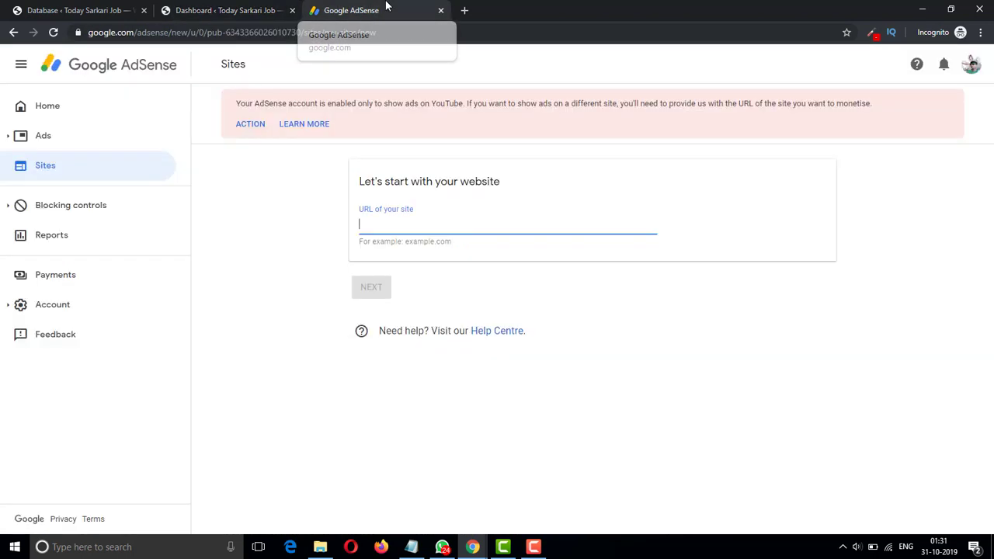
{"action": "right_click", "coordinate": [406, 227]}
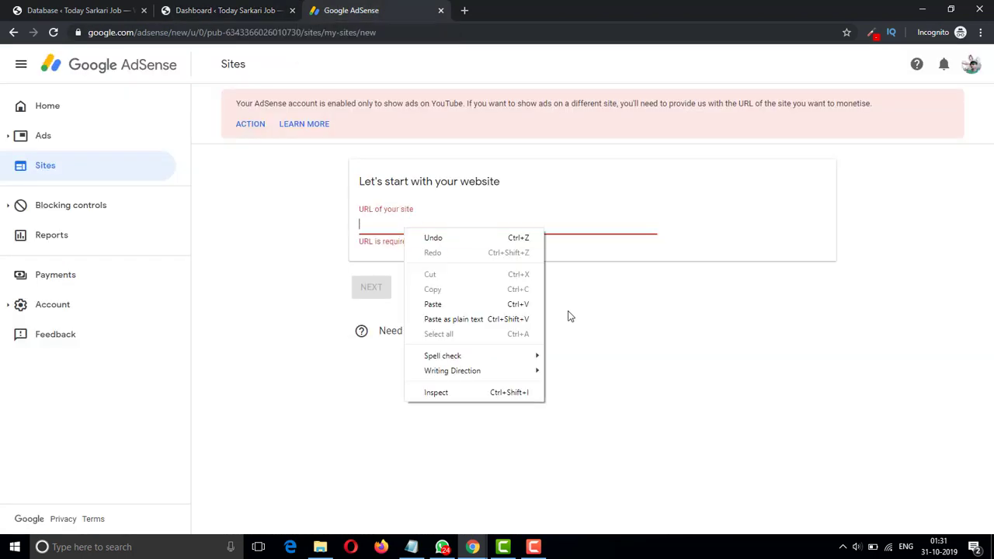
{"action": "left_click", "coordinate": [472, 308]}
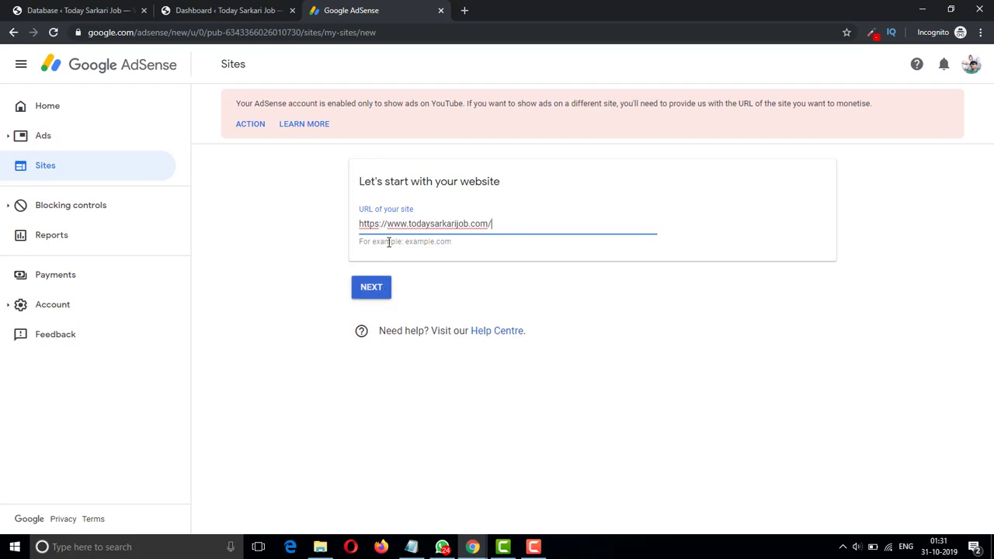
{"action": "left_click", "coordinate": [193, 9]}
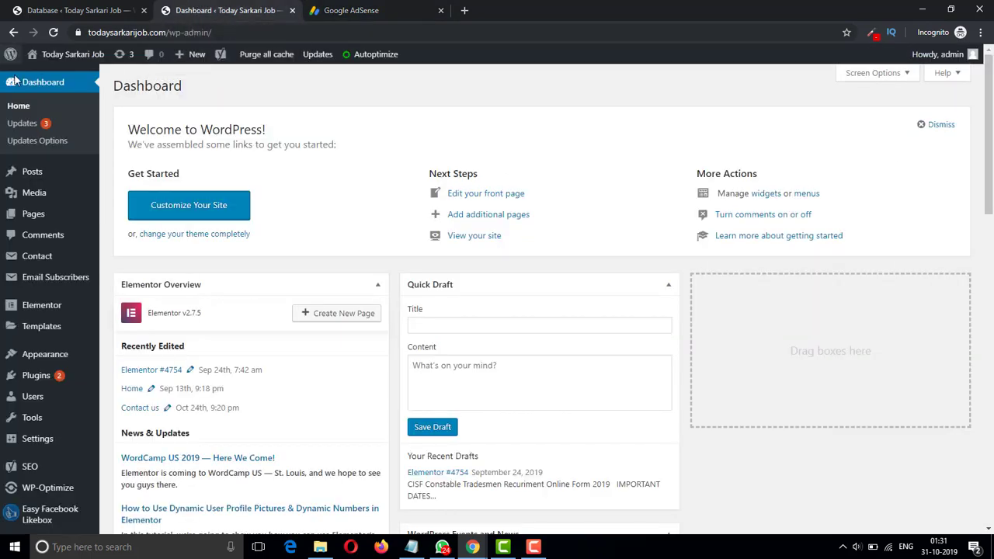
{"action": "mouse_move", "coordinate": [66, 55]}
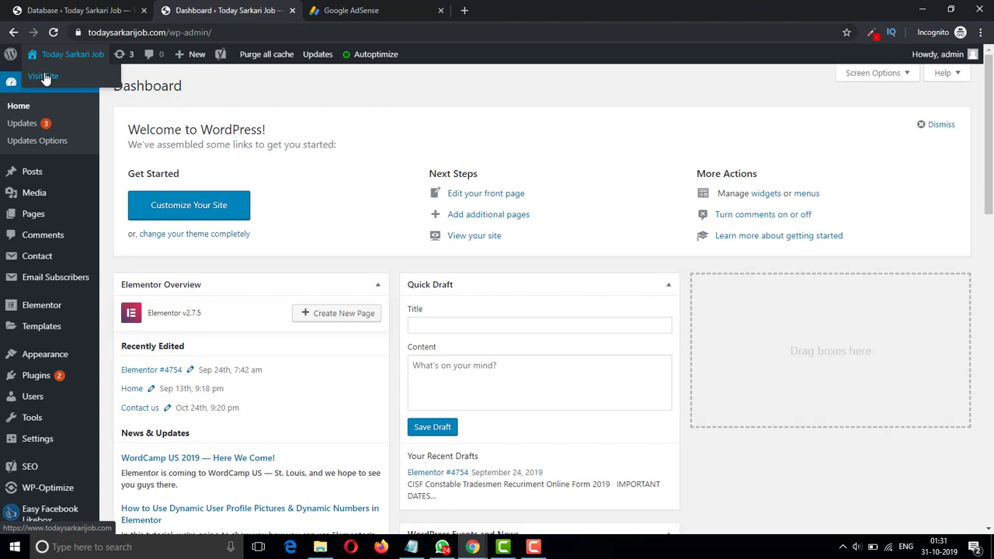
{"action": "left_click", "coordinate": [348, 10]}
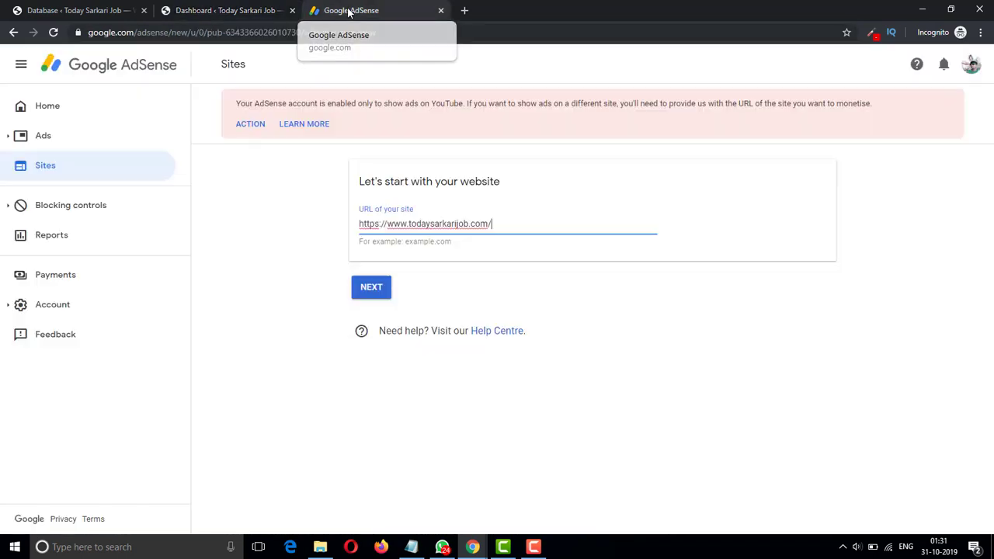
{"action": "left_click", "coordinate": [409, 224]}
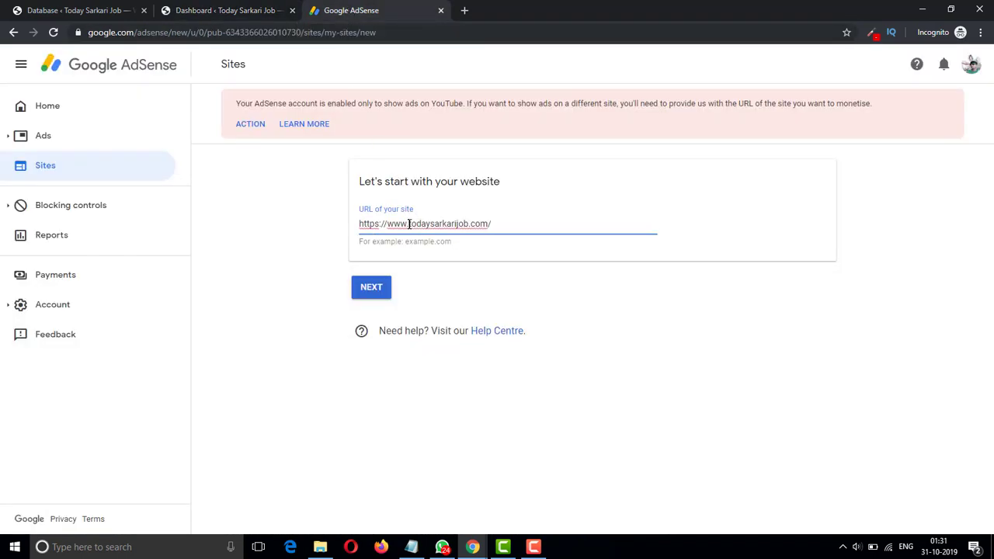
{"action": "left_click_drag", "start_coordinate": [409, 224], "coordinate": [348, 224]}
{"action": "key", "text": "BackSpace"}
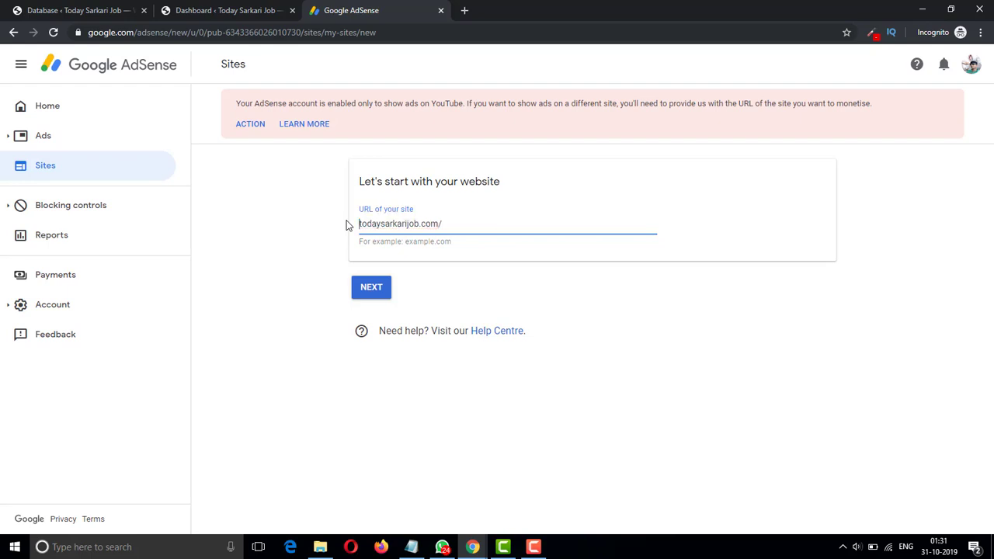
{"action": "left_click", "coordinate": [466, 225]}
{"action": "key", "text": "BackSpace"}
{"action": "left_click", "coordinate": [371, 287]}
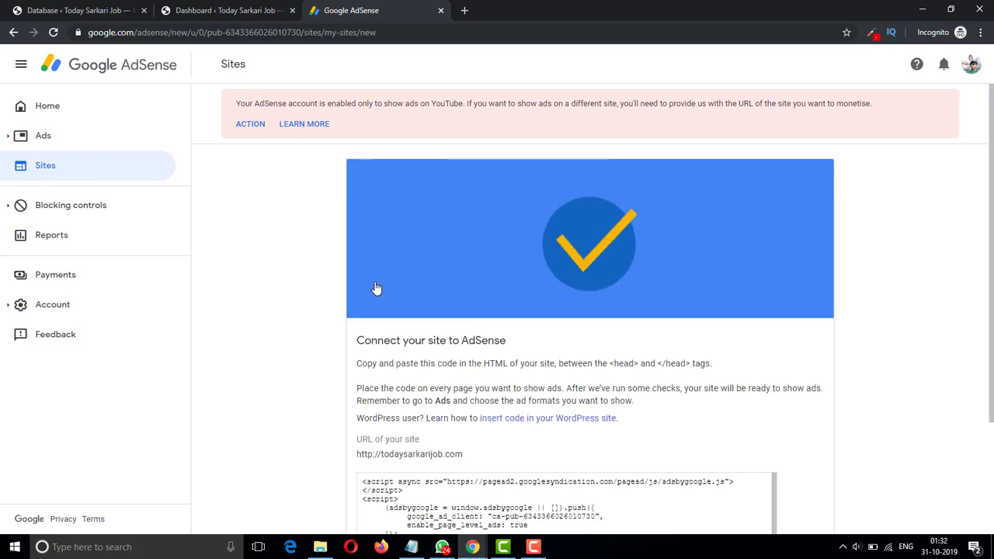
Copy the AdSense connection code and review the instruction on placing it between the <head> and </head> tags
{"action": "scroll", "coordinate": [375, 287], "scroll_direction": "down", "scroll_amount": 2}
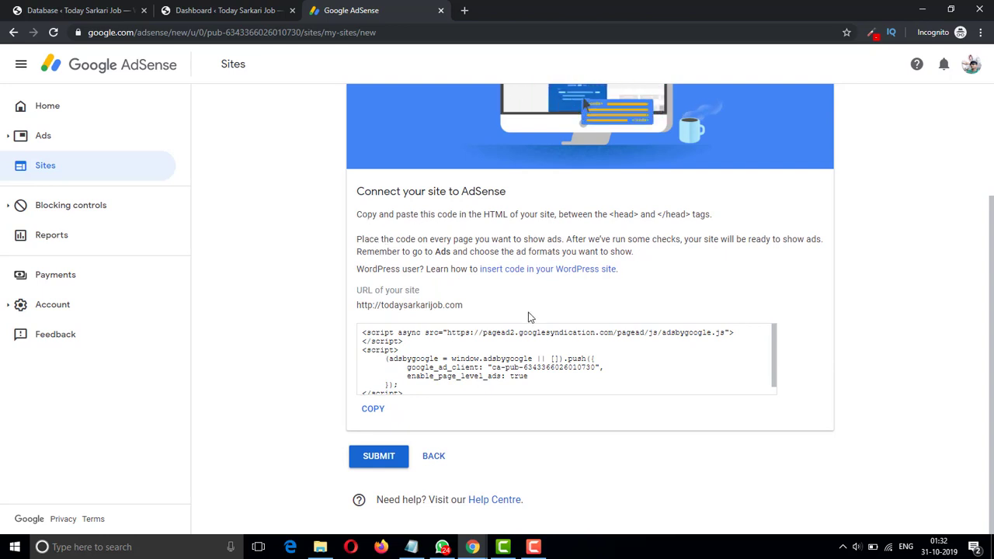
{"action": "left_click", "coordinate": [372, 415]}
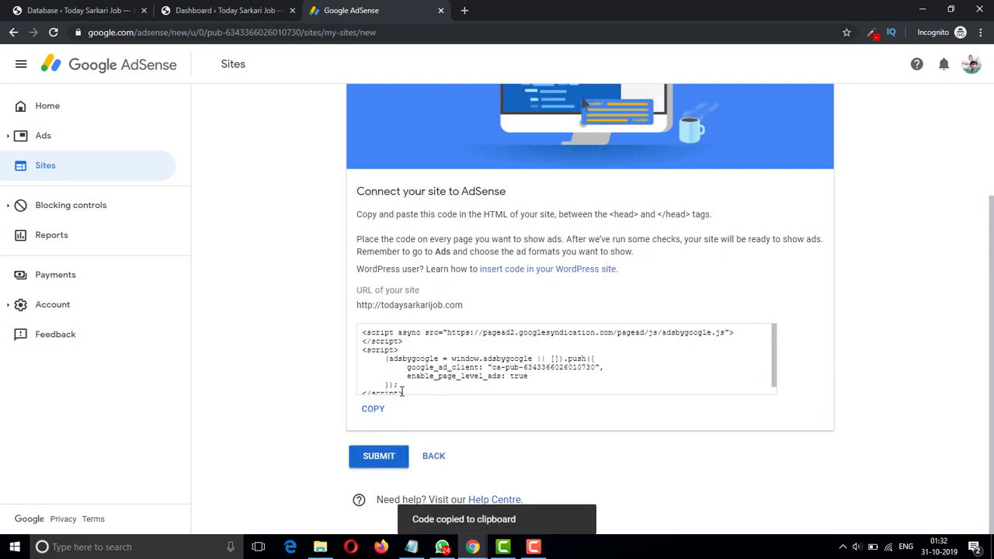
{"action": "scroll", "coordinate": [659, 350], "scroll_direction": "down", "scroll_amount": 1}
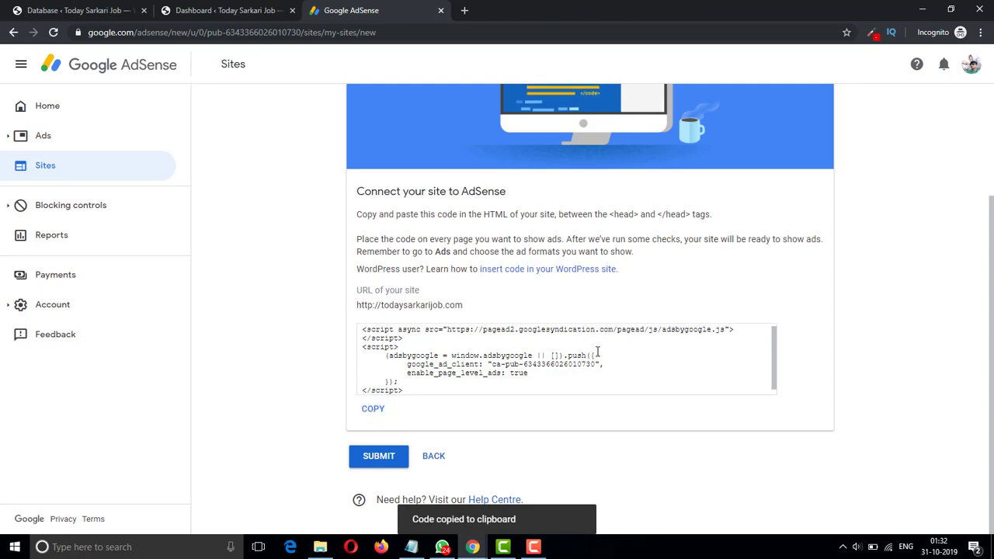
{"action": "scroll", "coordinate": [465, 364], "scroll_direction": "up", "scroll_amount": 1}
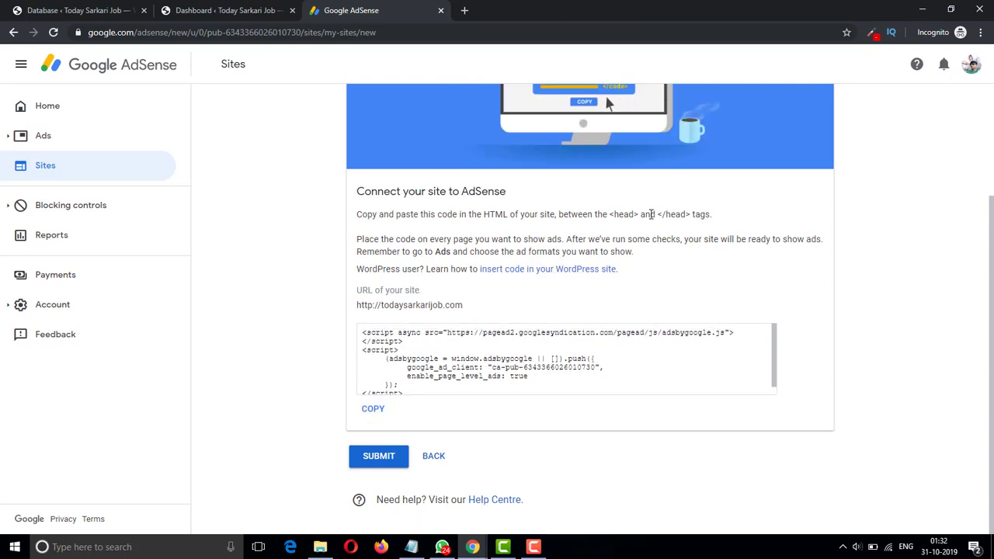
{"action": "left_click_drag", "start_coordinate": [607, 216], "coordinate": [721, 220]}
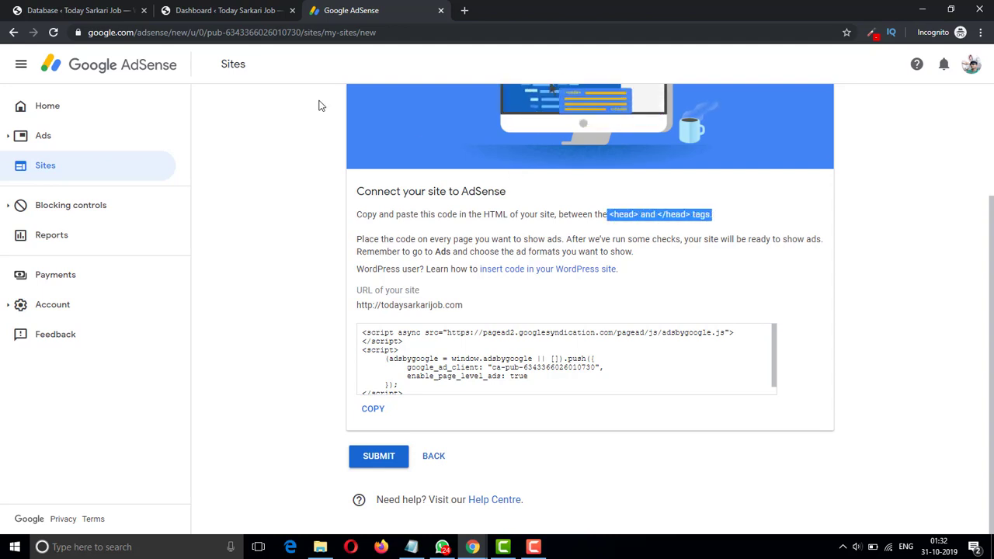
Open the Today Sarkari Job site from the WordPress dashboard in a new tab and display its page source
{"action": "left_click", "coordinate": [226, 10]}
{"action": "mouse_move", "coordinate": [60, 55]}
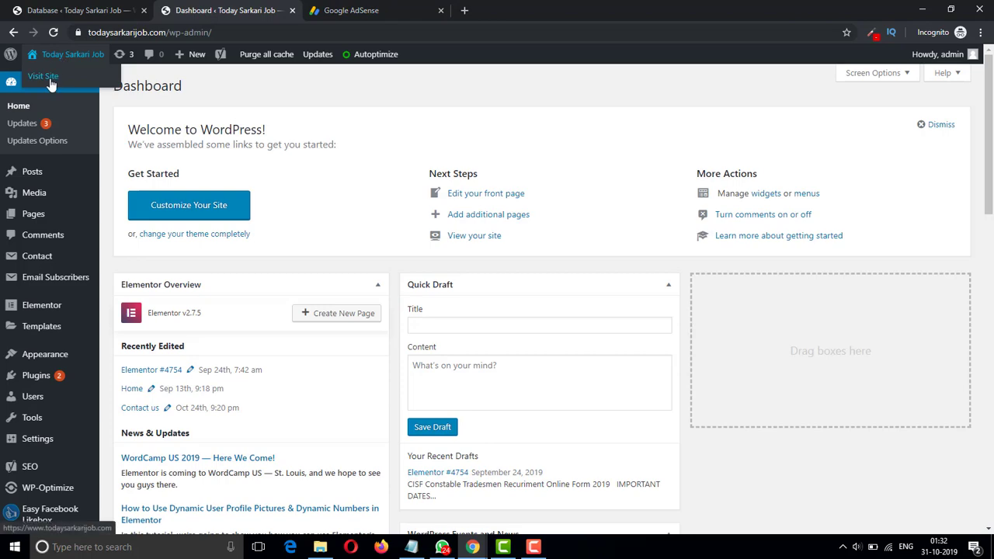
{"action": "right_click", "coordinate": [48, 77]}
{"action": "left_click", "coordinate": [86, 90]}
{"action": "left_click", "coordinate": [362, 11]}
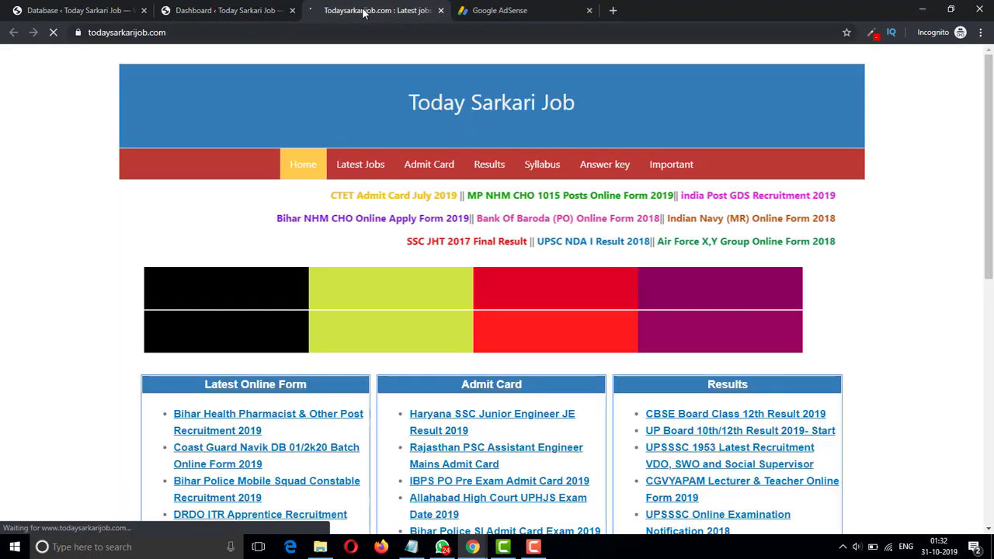
{"action": "key", "text": "ctrl+u"}
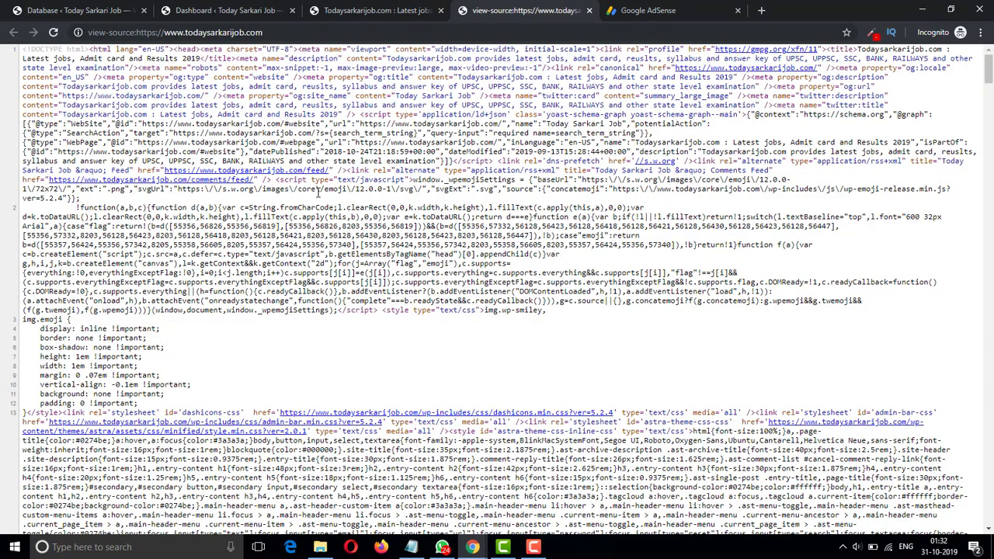
Search the homepage's source code for "<head" to locate the head tag
{"action": "scroll", "coordinate": [317, 193], "scroll_direction": "down", "scroll_amount": 4}
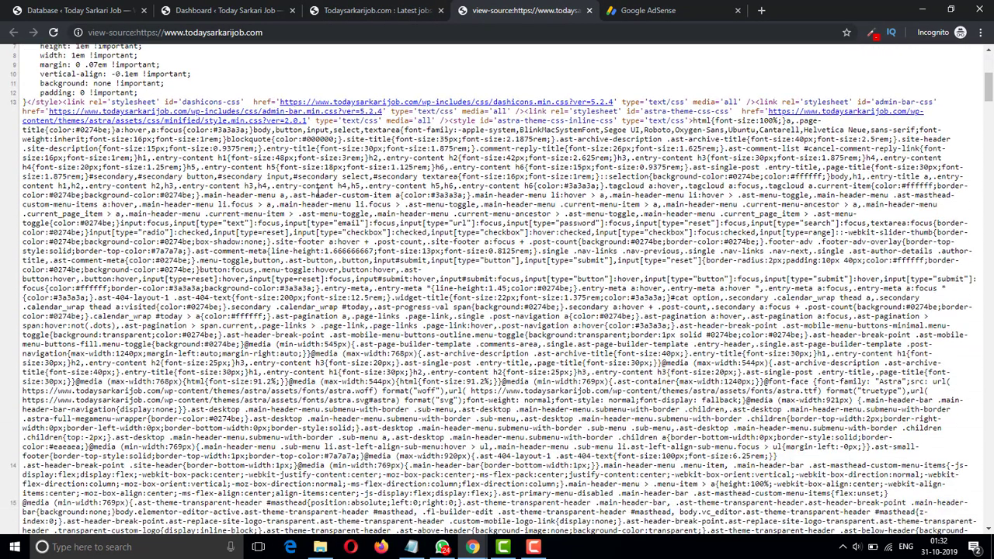
{"action": "key", "text": "ctrl+f"}
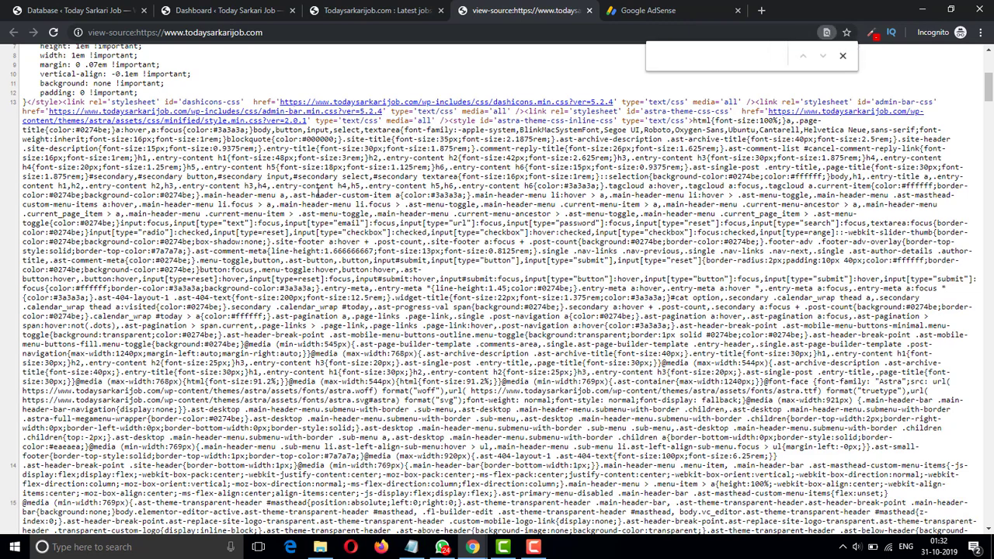
{"action": "type", "text": "<"}
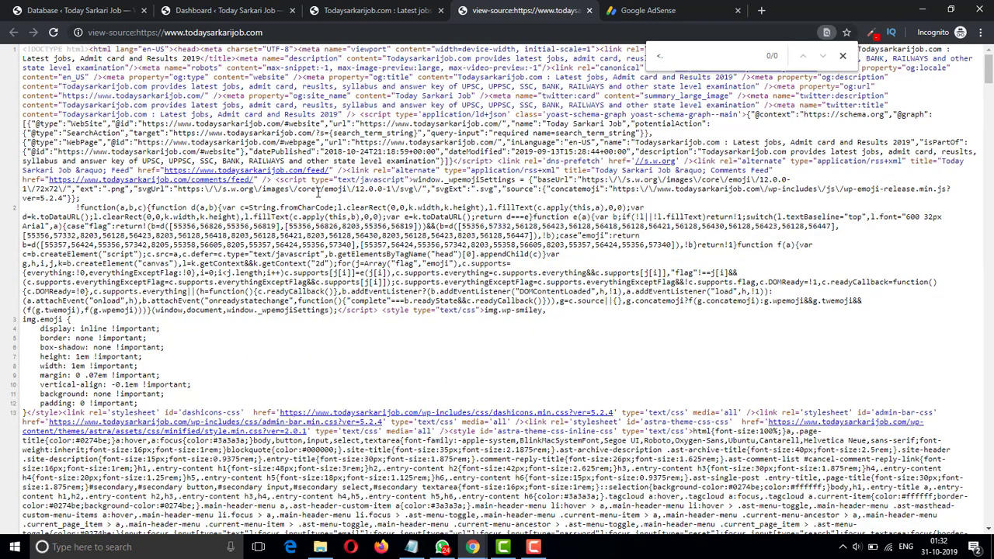
{"action": "type", "text": ".head"}
{"action": "key", "text": "BackSpace"}
{"action": "key", "text": "BackSpace"}
{"action": "key", "text": "BackSpace"}
{"action": "key", "text": "BackSpace"}
{"action": "key", "text": "BackSpace"}
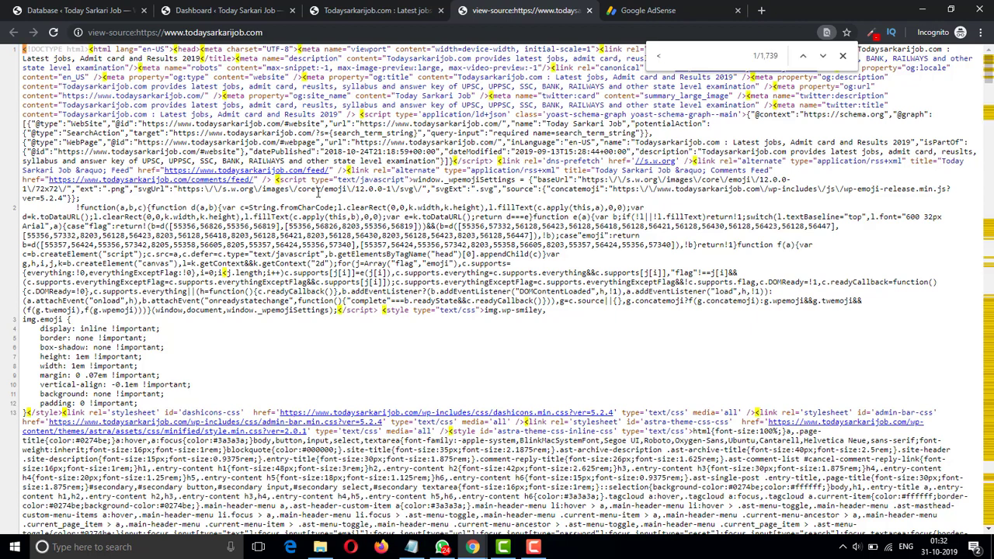
{"action": "type", "text": "head"}
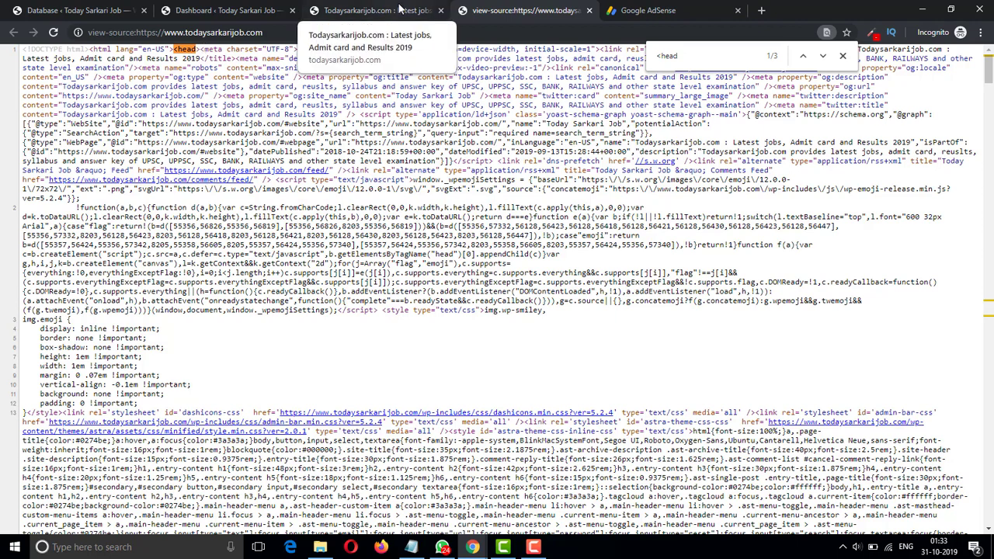
Return to the WordPress dashboard and open the page for adding new plugins in a separate tab
{"action": "left_click", "coordinate": [399, 10]}
{"action": "left_click", "coordinate": [210, 10]}
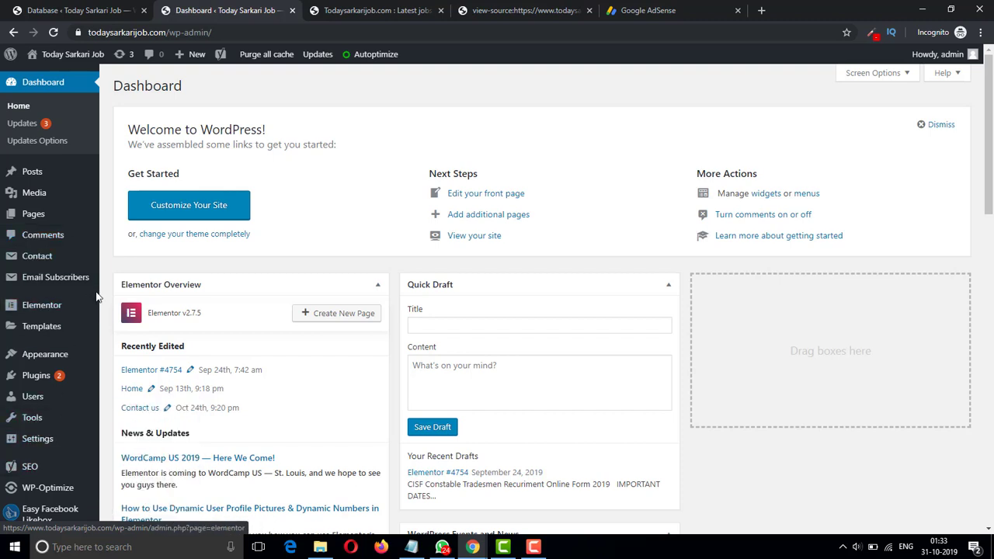
{"action": "mouse_move", "coordinate": [39, 354]}
{"action": "mouse_move", "coordinate": [36, 375]}
{"action": "right_click", "coordinate": [116, 392]}
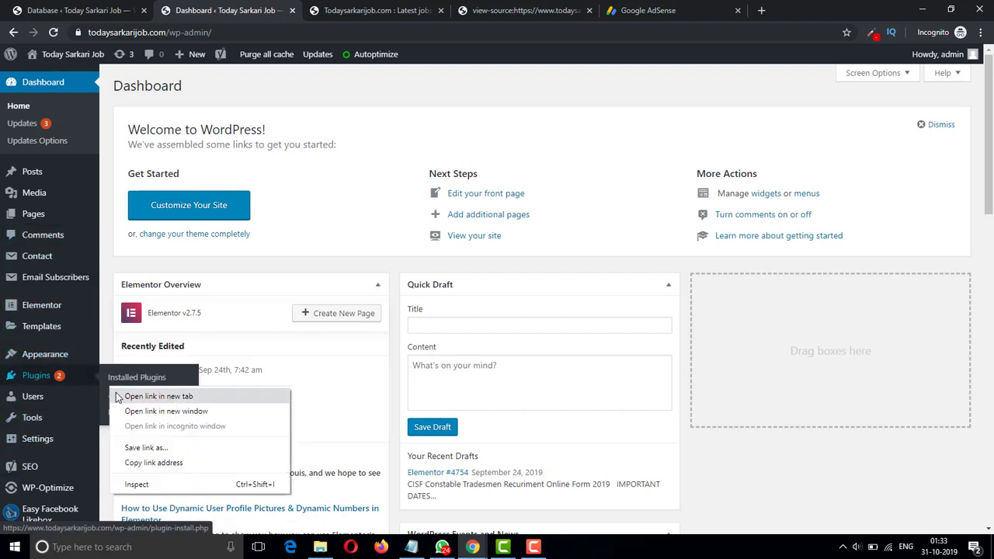
{"action": "left_click", "coordinate": [118, 397]}
{"action": "left_click", "coordinate": [330, 10]}
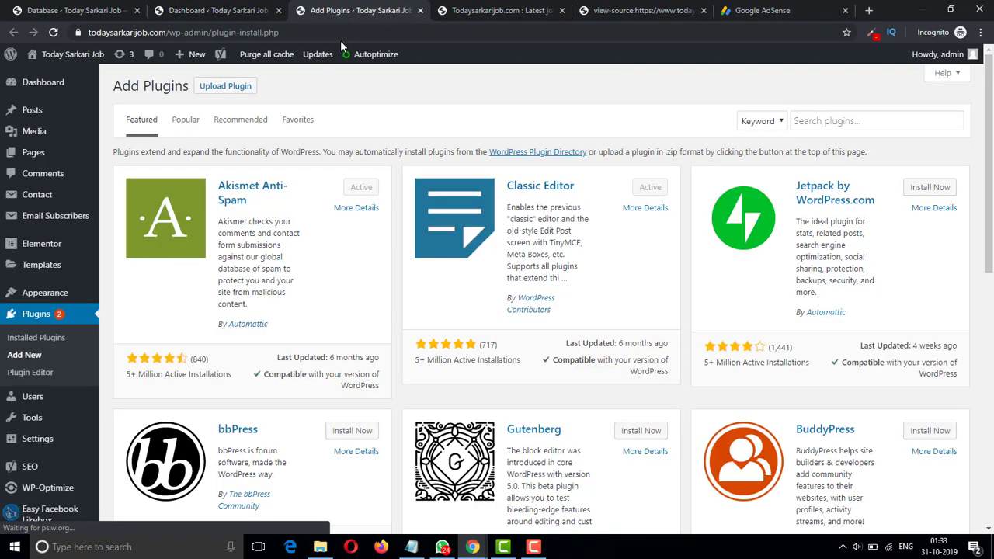
Search the plugins for "header and footer" and identify the Insert Headers and Footers plugin by WPBeginner
{"action": "left_click", "coordinate": [820, 128]}
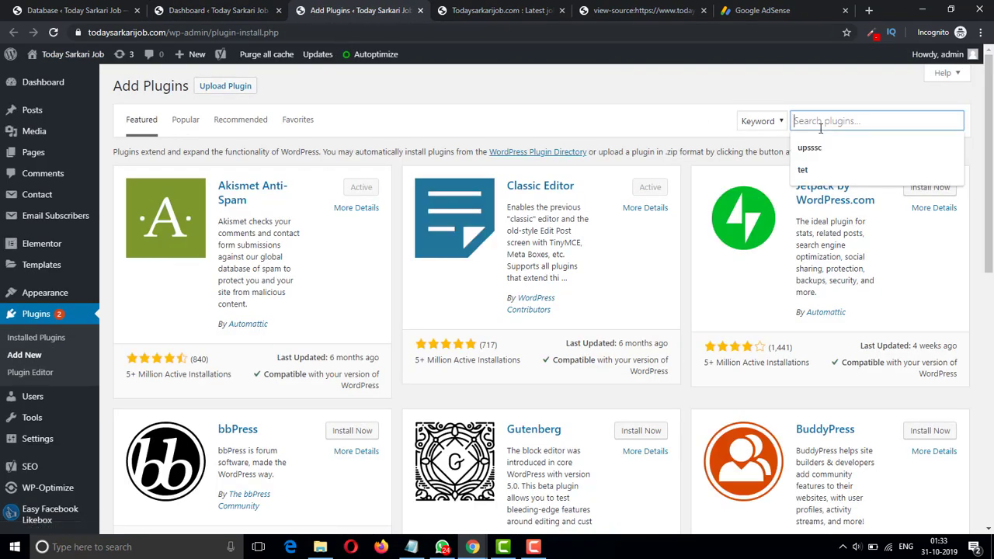
{"action": "type", "text": "header an"}
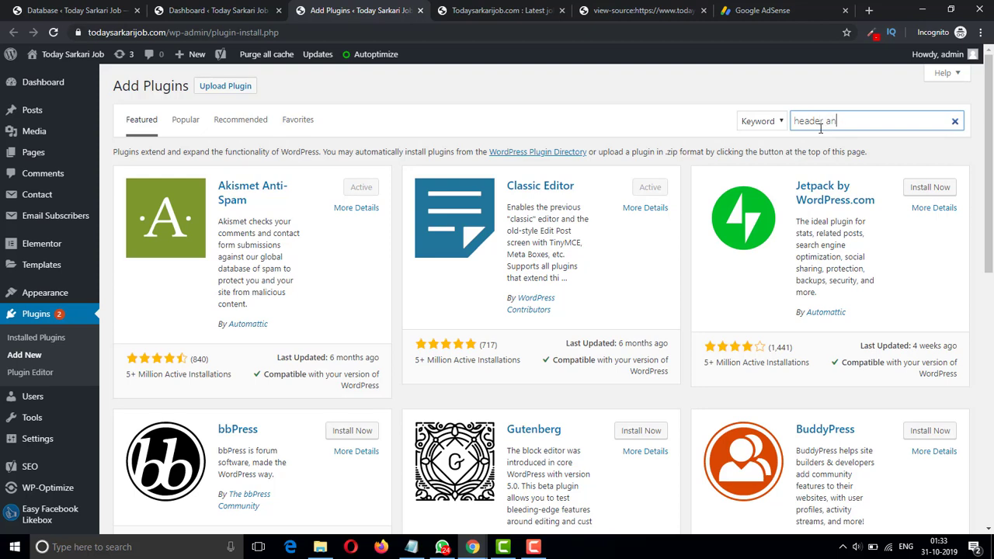
{"action": "type", "text": "d footer"}
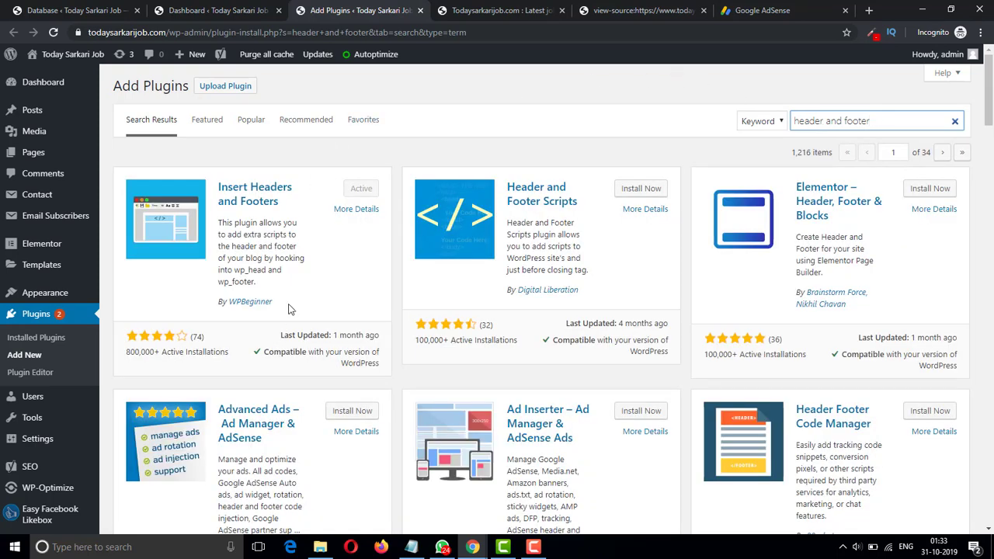
{"action": "left_click_drag", "start_coordinate": [288, 309], "coordinate": [244, 302]}
{"action": "left_click_drag", "start_coordinate": [222, 297], "coordinate": [231, 297]}
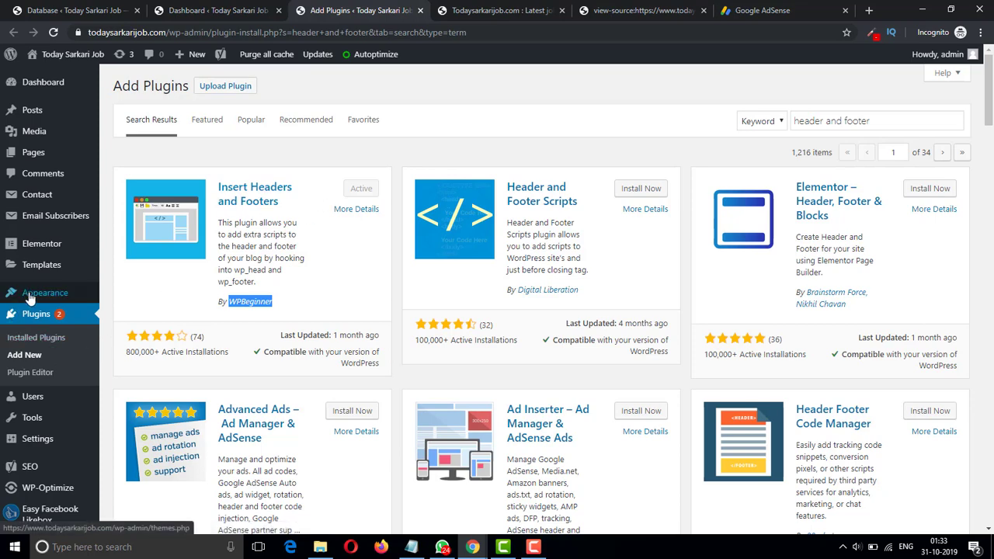
Open the settings of the Insert Headers and Footers plugin
{"action": "scroll", "coordinate": [44, 292], "scroll_direction": "down", "scroll_amount": 2}
{"action": "mouse_move", "coordinate": [47, 396]}
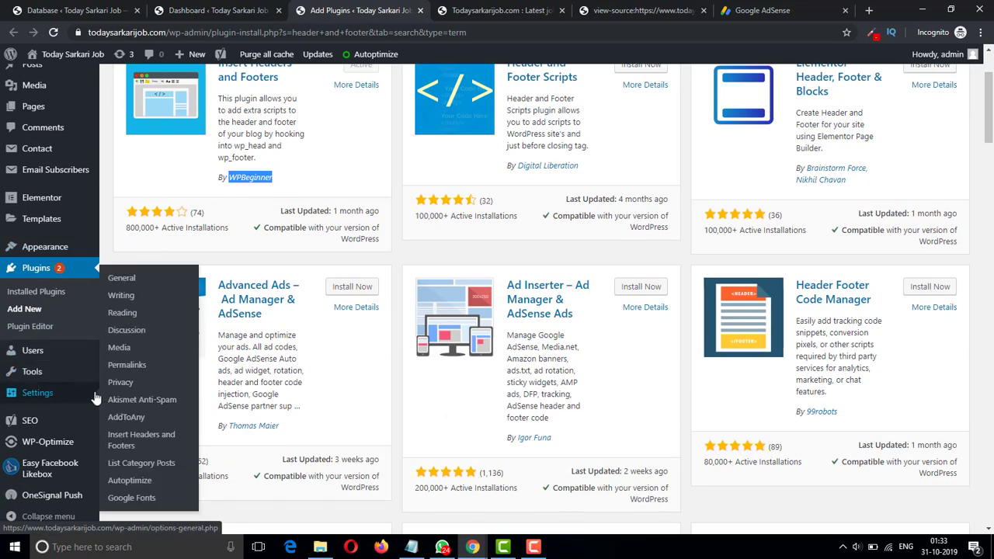
{"action": "left_click", "coordinate": [130, 441]}
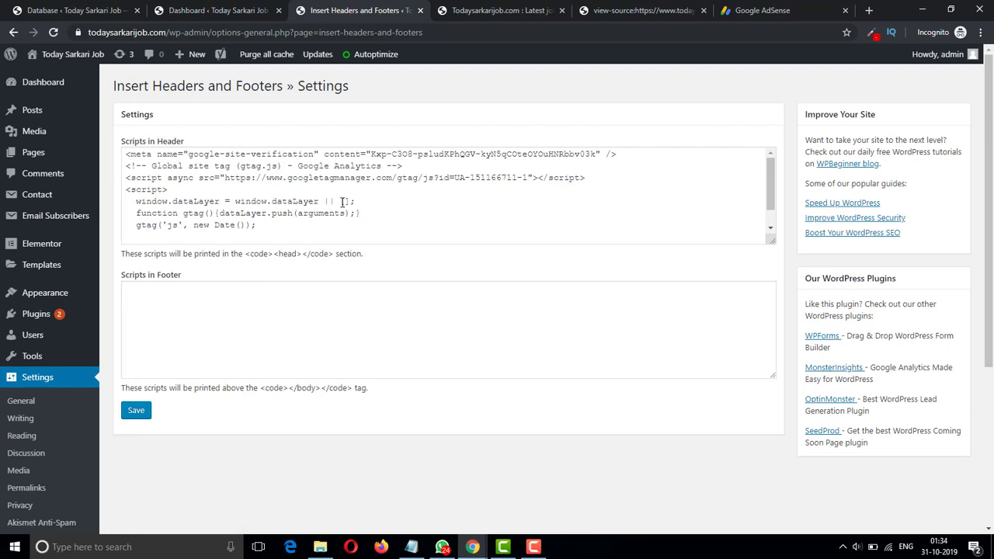
Paste the copied AdSense code above the existing scripts in the site's header scripts and save the settings
{"action": "left_click", "coordinate": [124, 154]}
{"action": "key", "text": "Return"}
{"action": "key", "text": "Return"}
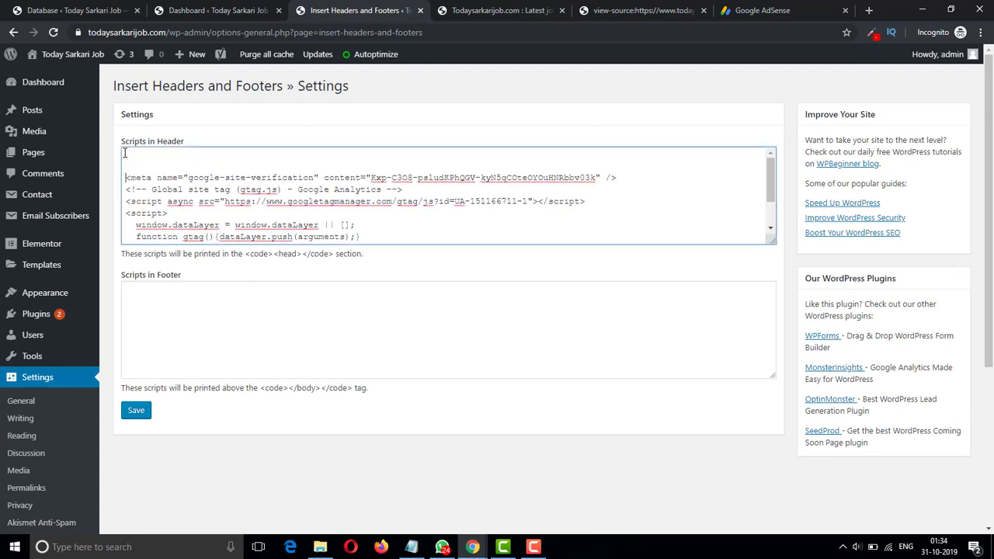
{"action": "key", "text": "Up"}
{"action": "key", "text": "Up"}
{"action": "key", "text": "ctrl+v"}
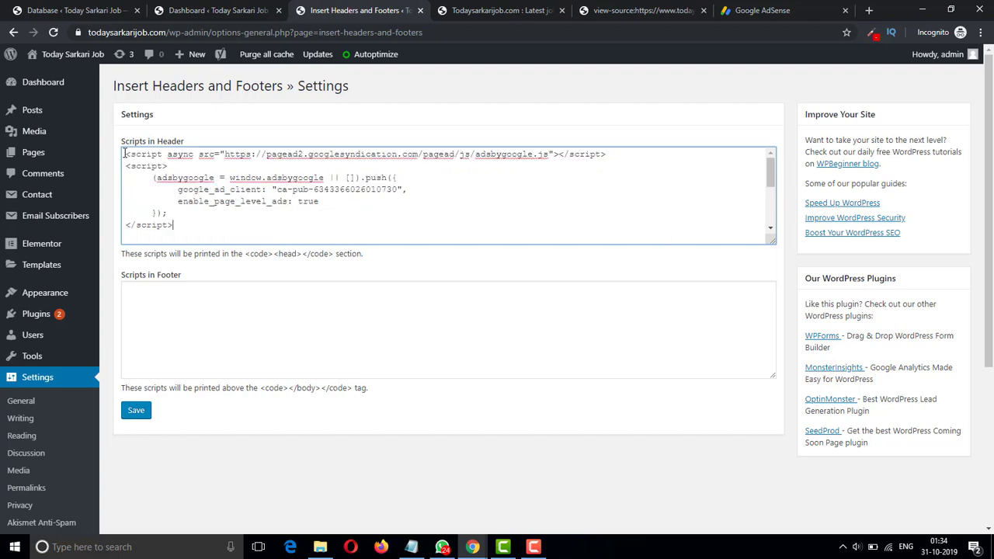
{"action": "left_click", "coordinate": [135, 412]}
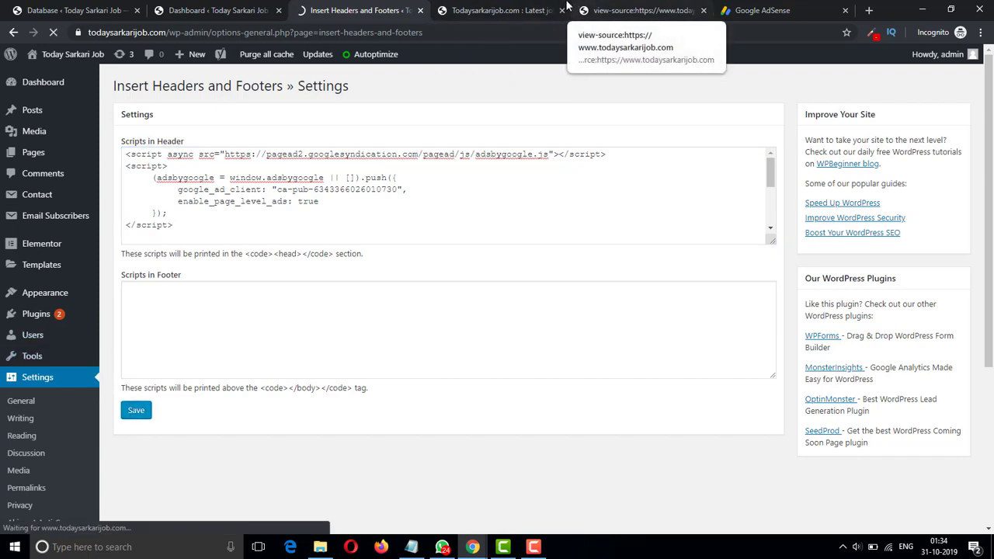
Check that the header scripts are saved, then submit todaysarkarijob.com in Google AdSense and review its site status page
{"action": "left_click", "coordinate": [496, 11]}
{"action": "left_click", "coordinate": [654, 8]}
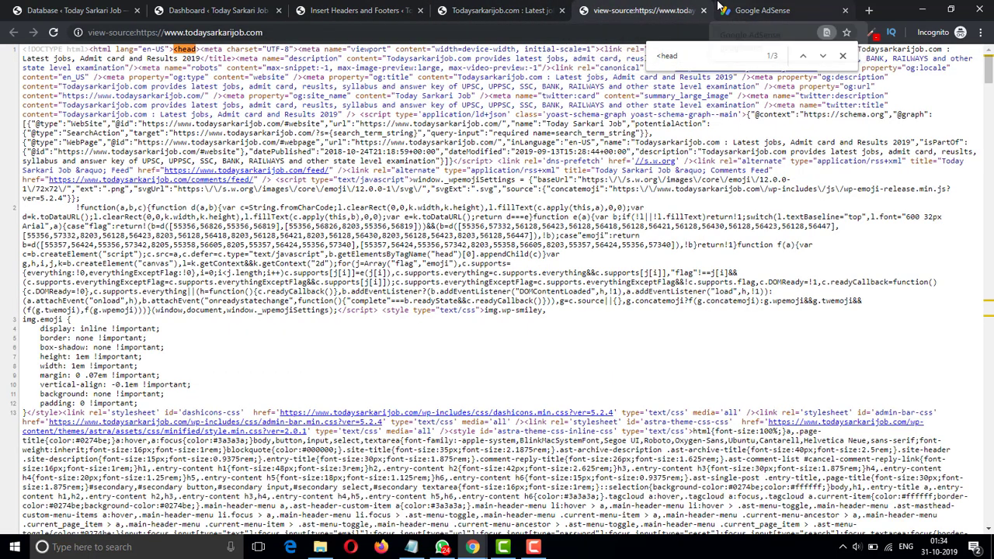
{"action": "left_click", "coordinate": [764, 10]}
{"action": "left_click", "coordinate": [380, 464]}
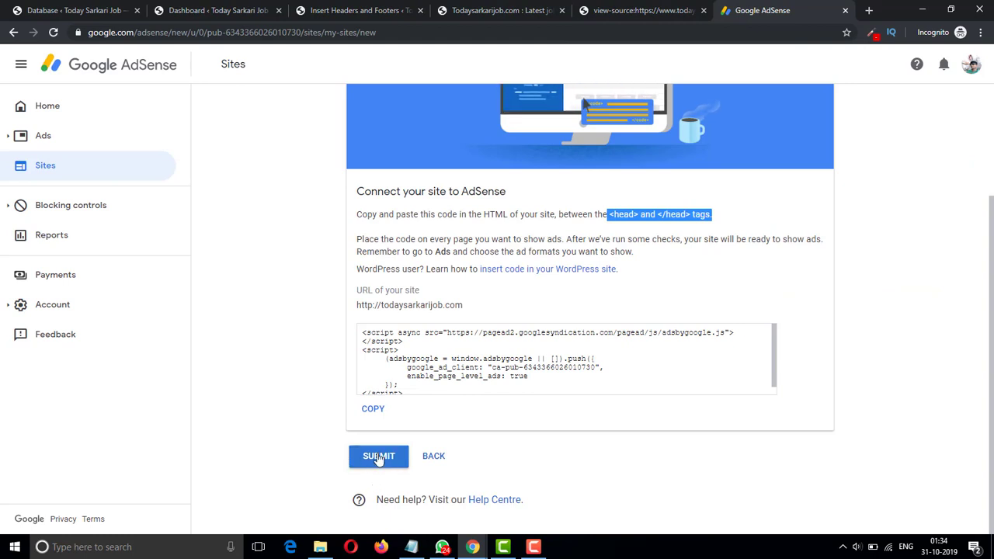
{"action": "left_click", "coordinate": [353, 8]}
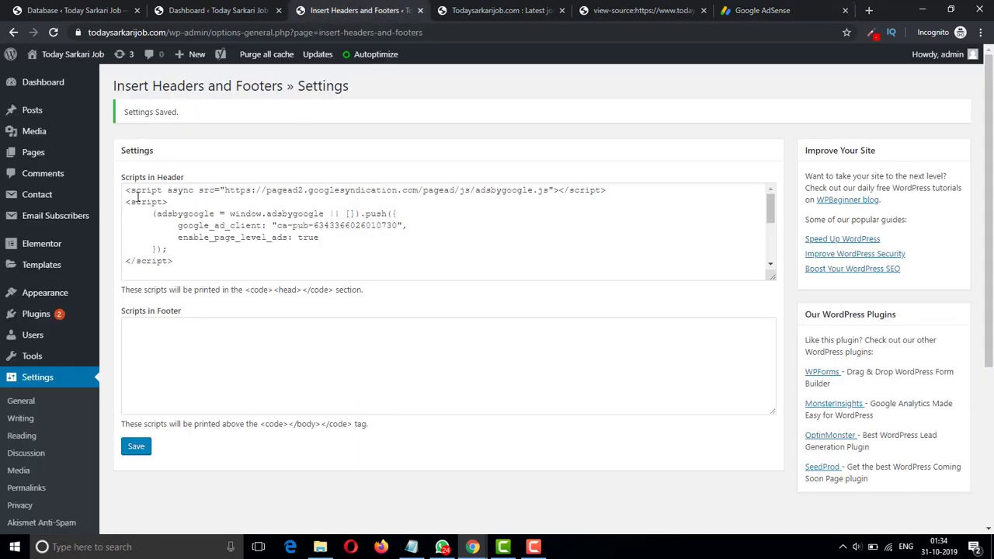
{"action": "left_click", "coordinate": [757, 12]}
{"action": "left_click", "coordinate": [393, 461]}
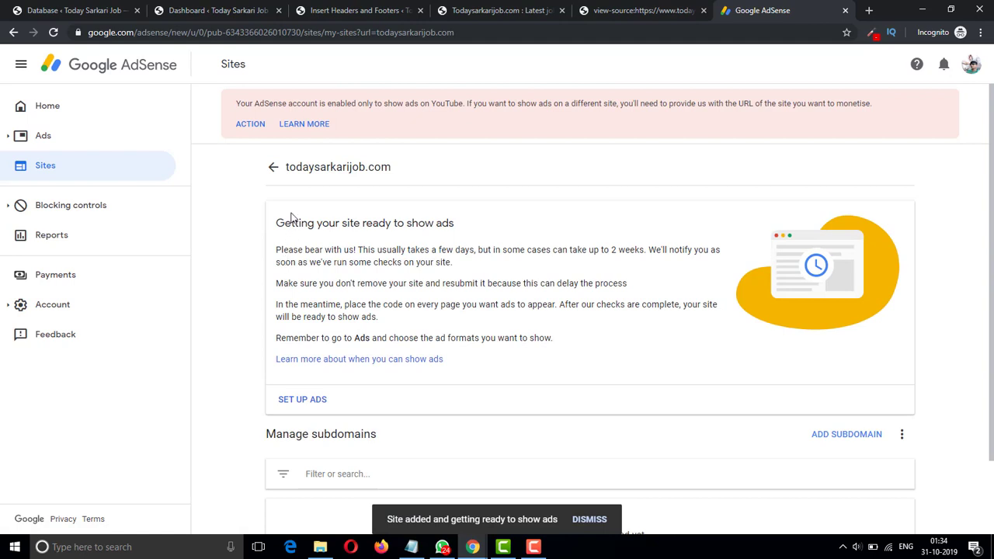
{"action": "left_click_drag", "start_coordinate": [292, 223], "coordinate": [466, 226]}
{"action": "scroll", "coordinate": [467, 226], "scroll_direction": "down", "scroll_amount": 2}
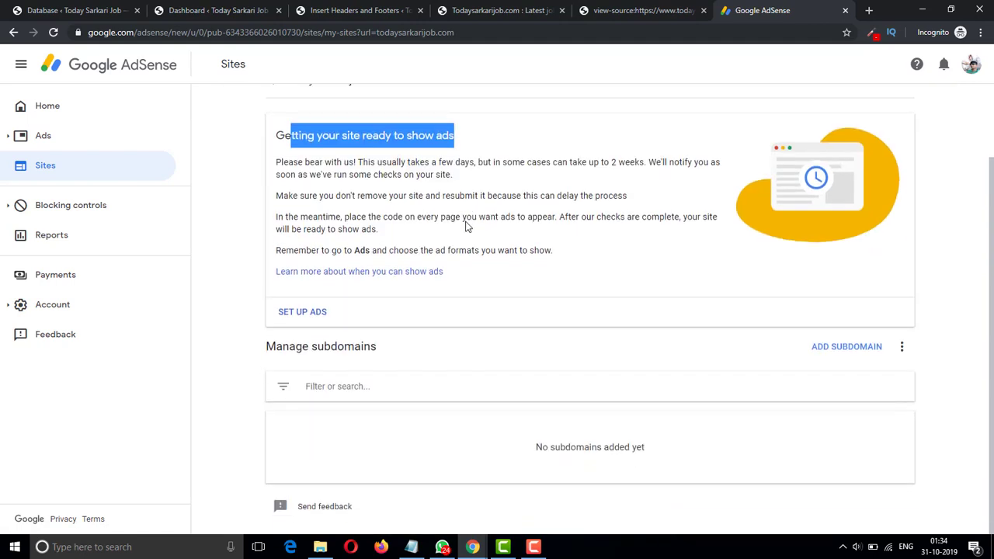